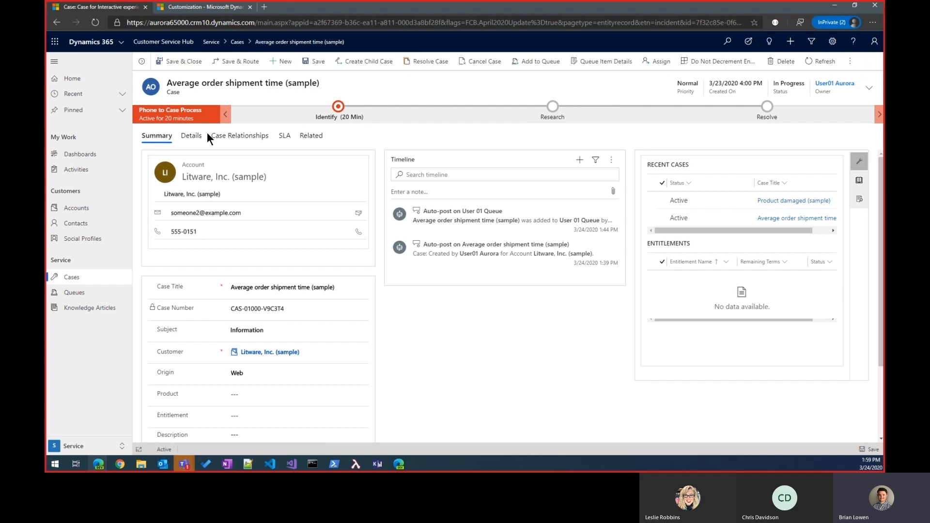
- Start resolving the Average order shipment time case, review the Resolution Type options, keep Problem Solved, and close the dialog without resolving
{"action": "left_click", "coordinate": [423, 67]}
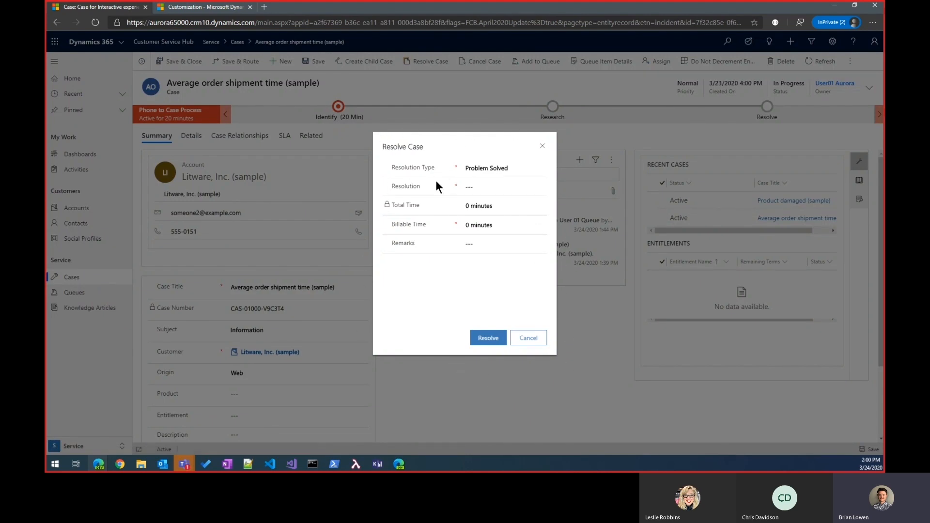
{"action": "left_click", "coordinate": [490, 168]}
{"action": "left_click", "coordinate": [489, 168]}
{"action": "left_click", "coordinate": [508, 165]}
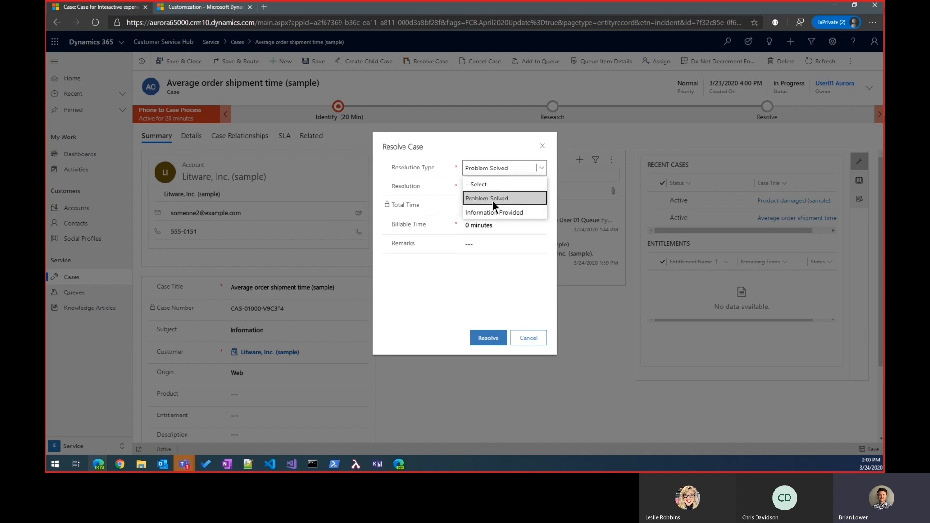
{"action": "left_click", "coordinate": [475, 198]}
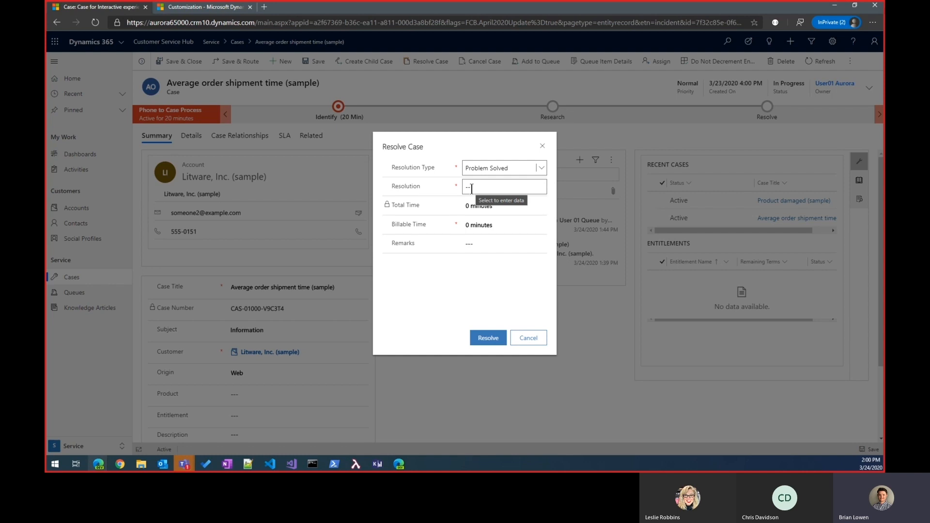
{"action": "left_click", "coordinate": [542, 146]}
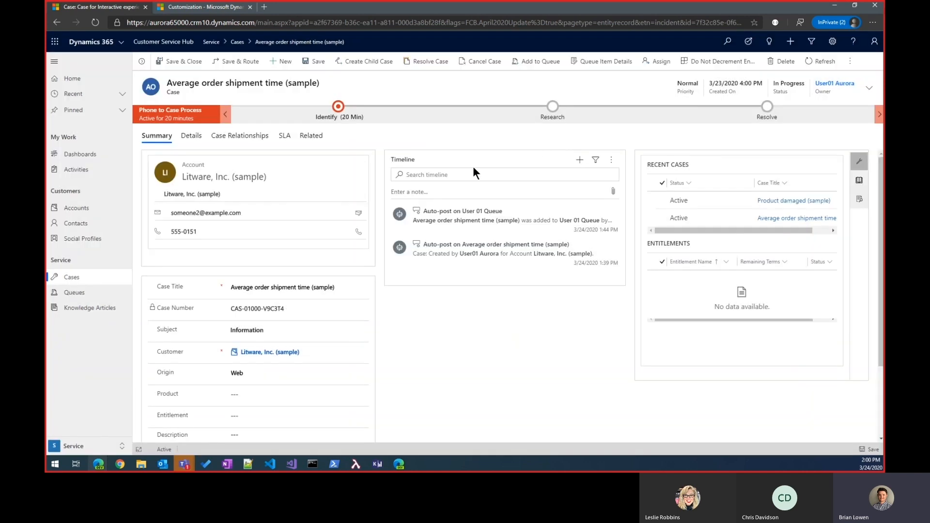
- Switch to the Service Management area and open the Service Configuration Settings
{"action": "left_click", "coordinate": [95, 447]}
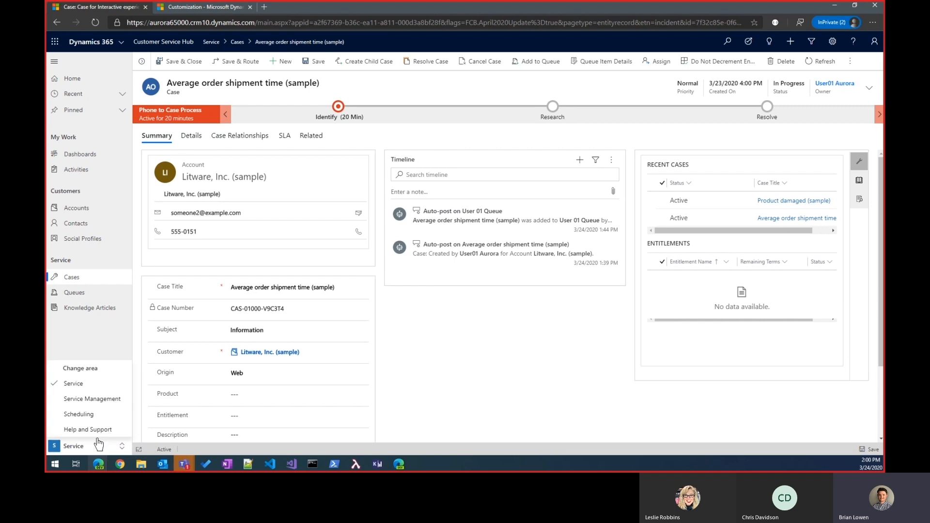
{"action": "left_click", "coordinate": [104, 401]}
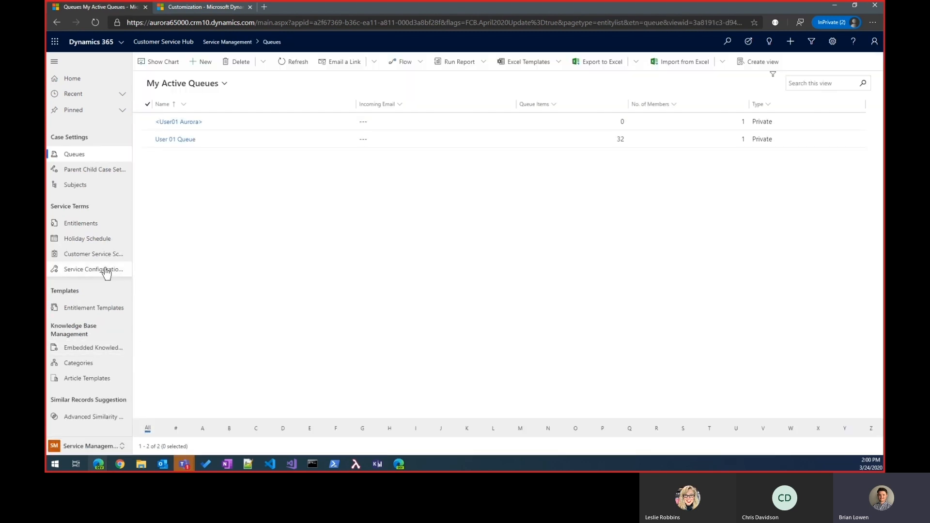
{"action": "left_click", "coordinate": [83, 270]}
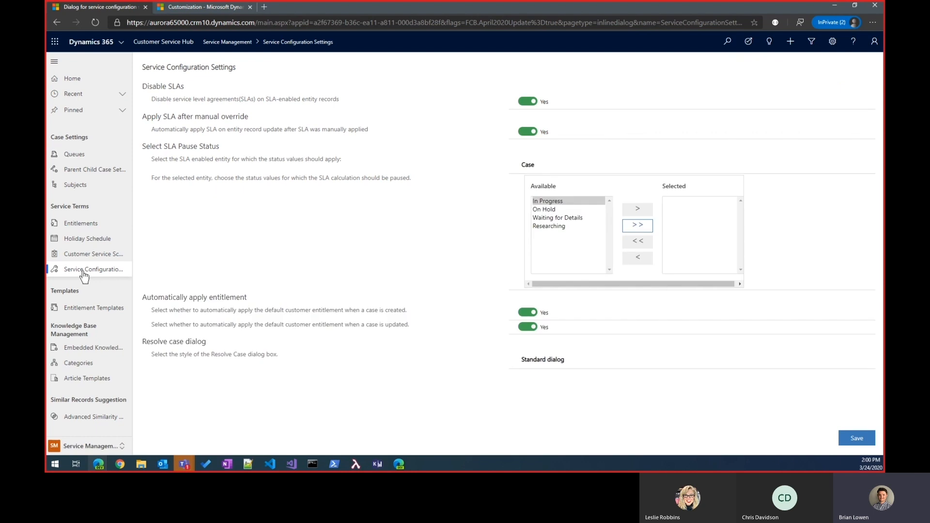
- Set the Resolve case dialog style to Customizable dialog and save the service configuration
{"action": "left_click", "coordinate": [543, 364]}
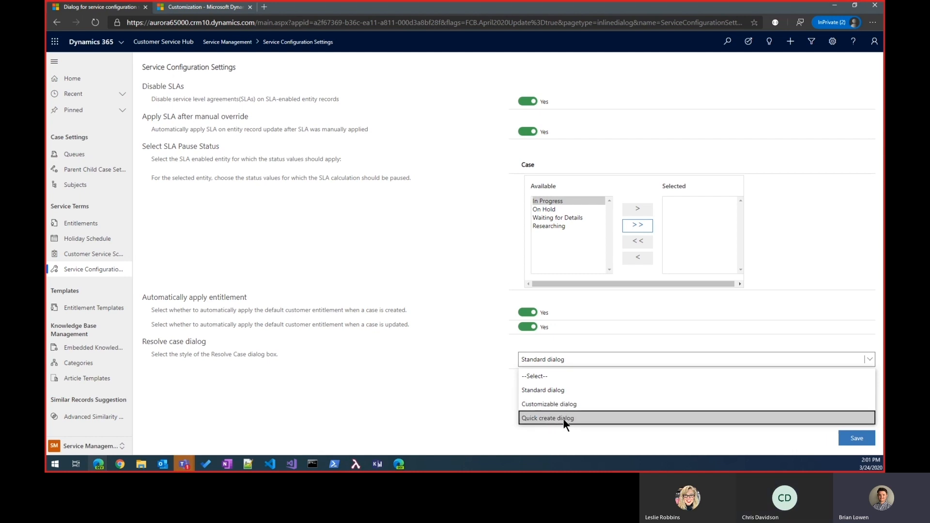
{"action": "left_click", "coordinate": [791, 41]}
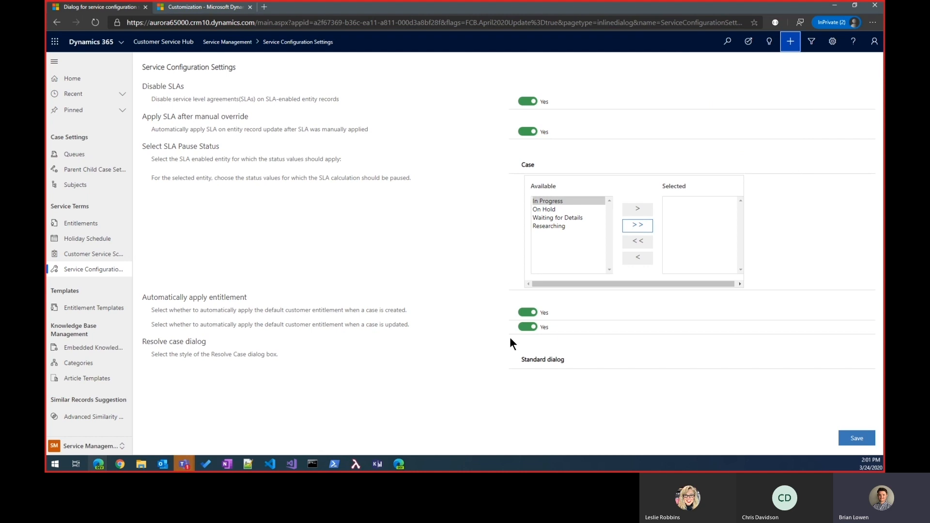
{"action": "left_click", "coordinate": [543, 359]}
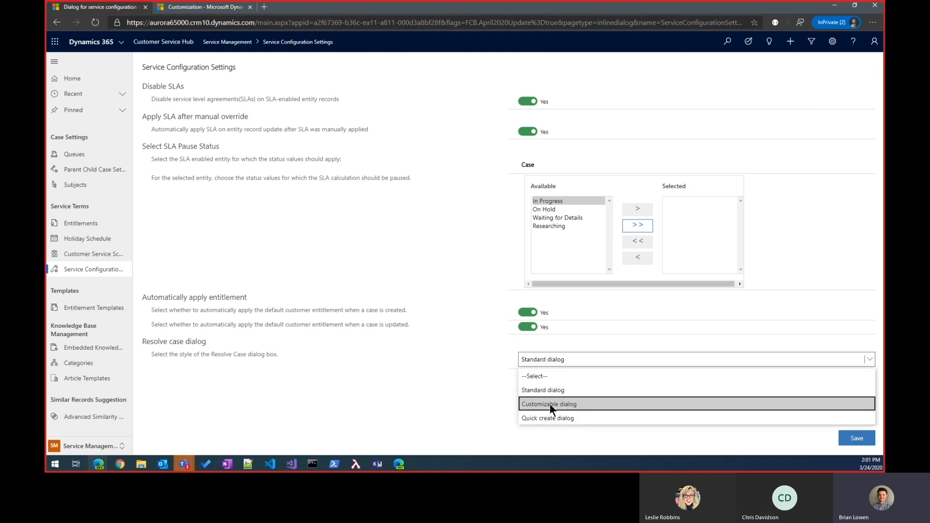
{"action": "left_click", "coordinate": [569, 404]}
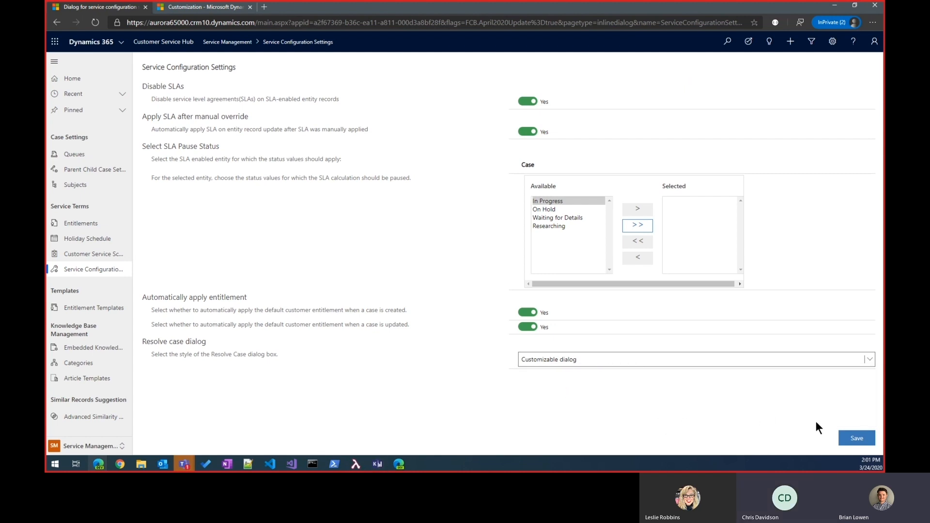
{"action": "left_click", "coordinate": [546, 360]}
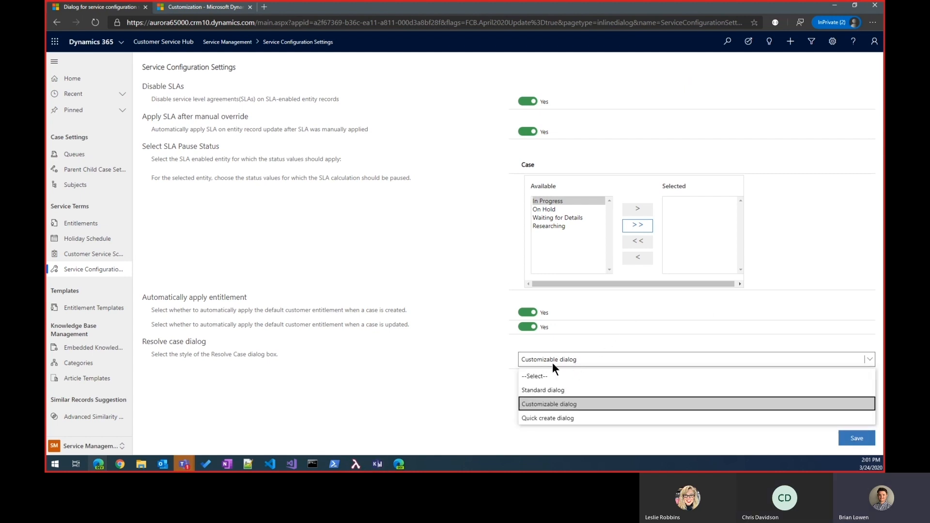
{"action": "left_click", "coordinate": [559, 402]}
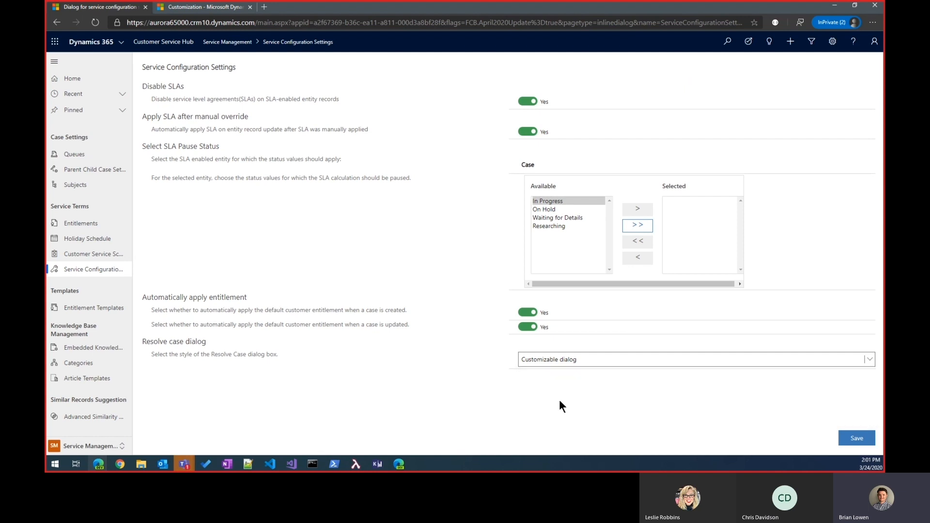
{"action": "left_click", "coordinate": [852, 438]}
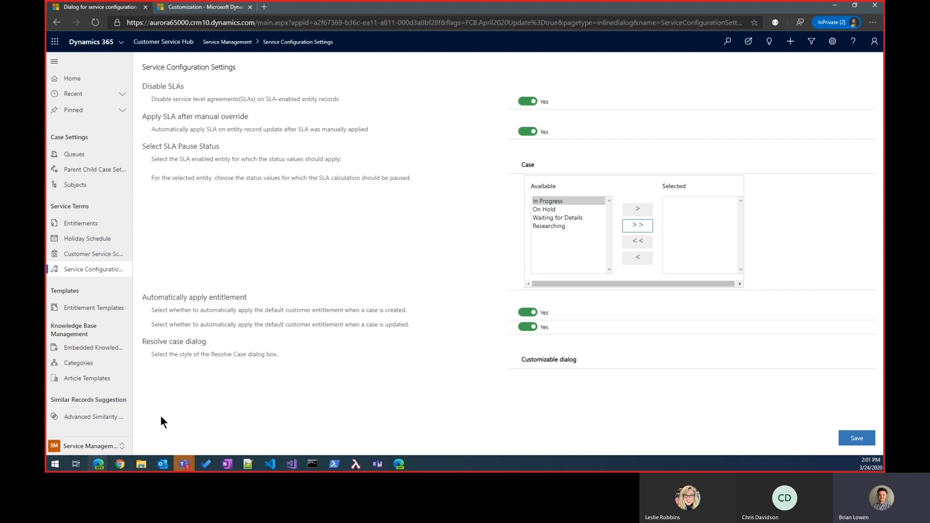
- Return to the Service area and open the Average order shipment time case from the case list
{"action": "left_click", "coordinate": [107, 446]}
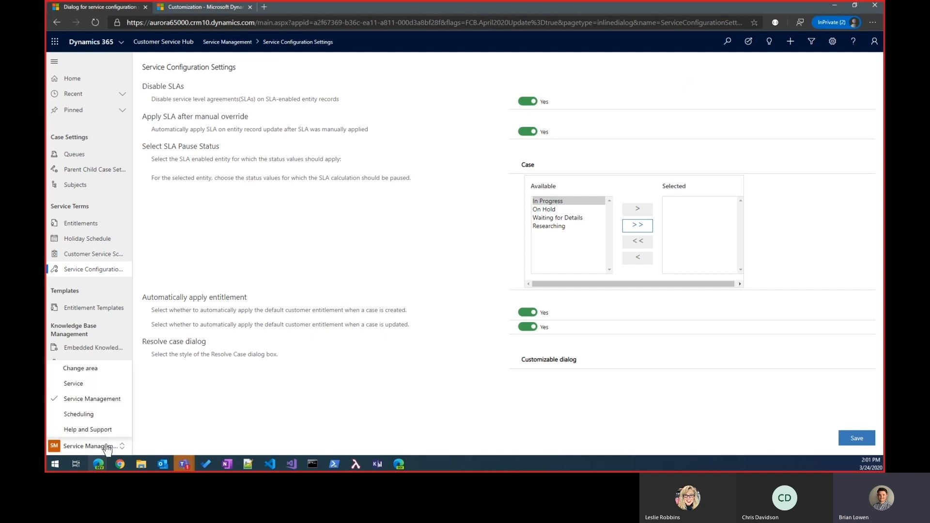
{"action": "left_click", "coordinate": [108, 385]}
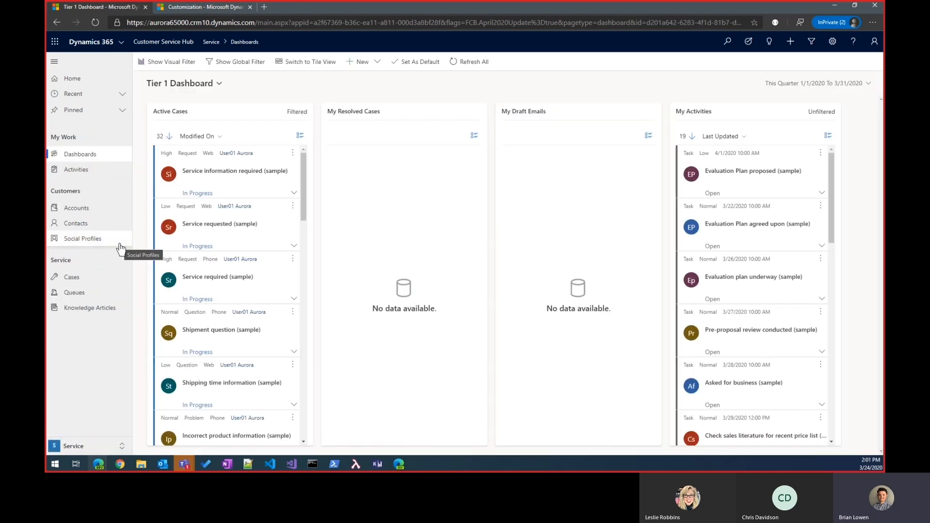
{"action": "left_click", "coordinate": [89, 279]}
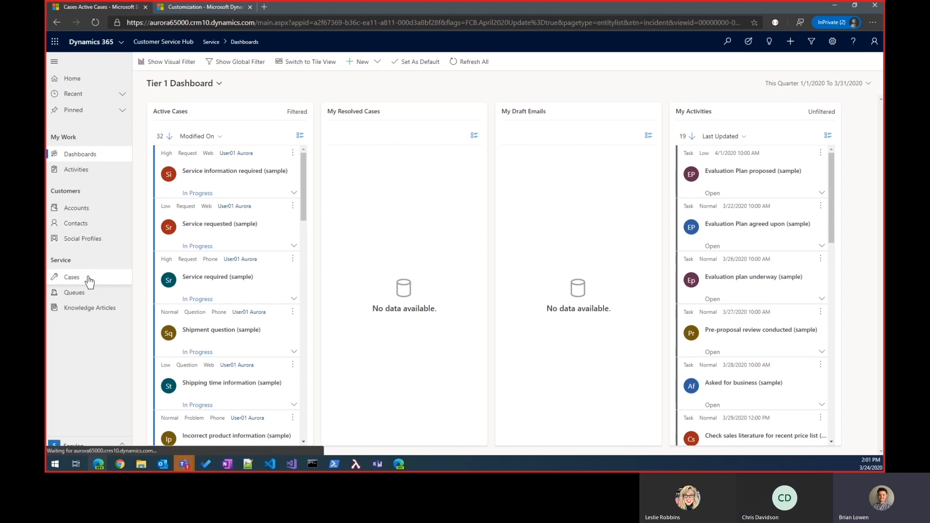
{"action": "left_click", "coordinate": [221, 122]}
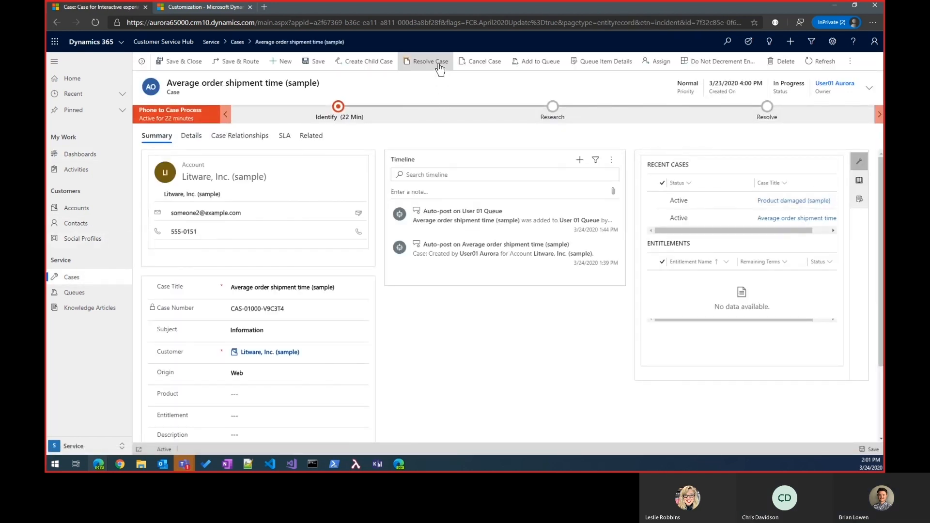
- Review the customizable case resolution form for this case, then close it and discard the changes
{"action": "left_click", "coordinate": [440, 63]}
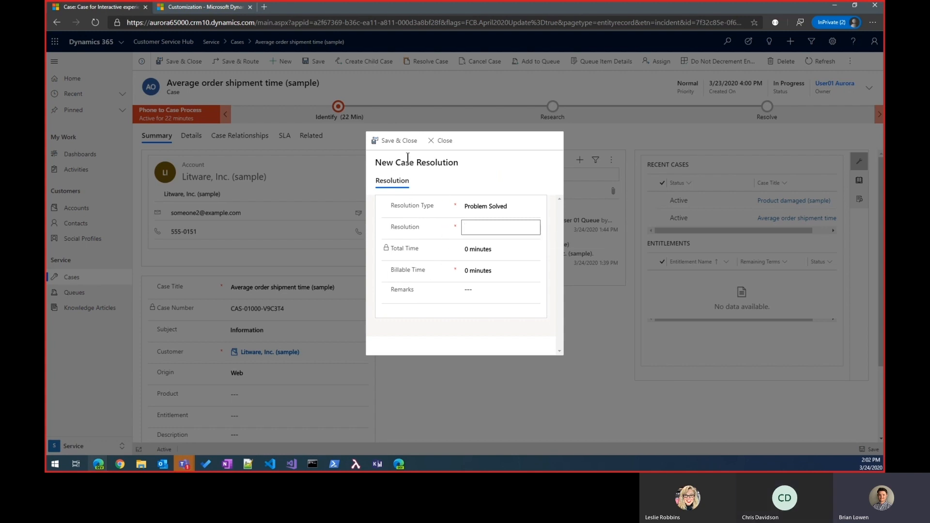
{"action": "left_click", "coordinate": [436, 147]}
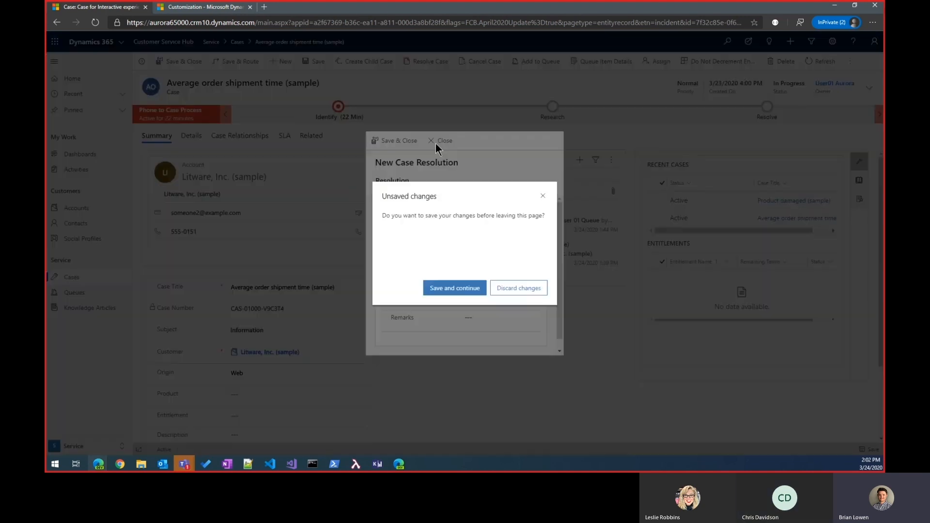
{"action": "left_click", "coordinate": [517, 286]}
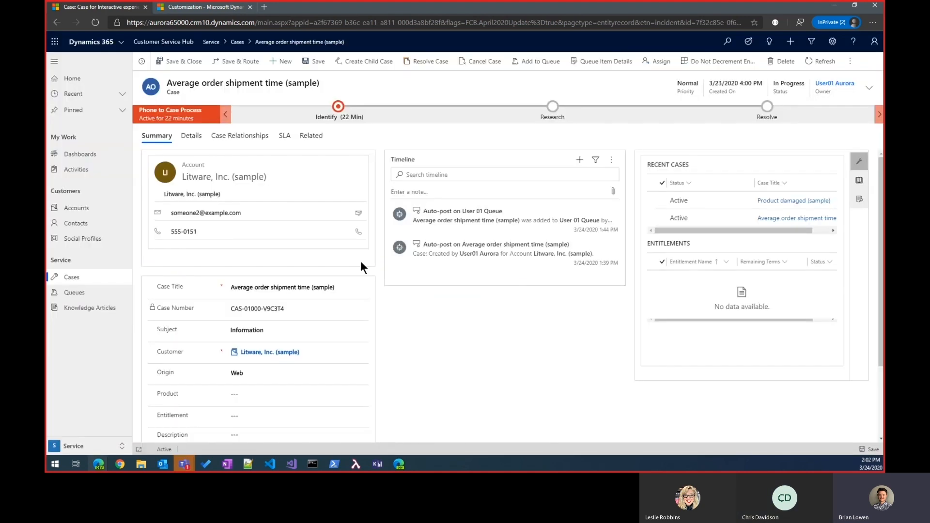
- In the Default Solution window, create and save a Case Resolution field named Resolution Date with the Date and Time data type
{"action": "left_click", "coordinate": [204, 7]}
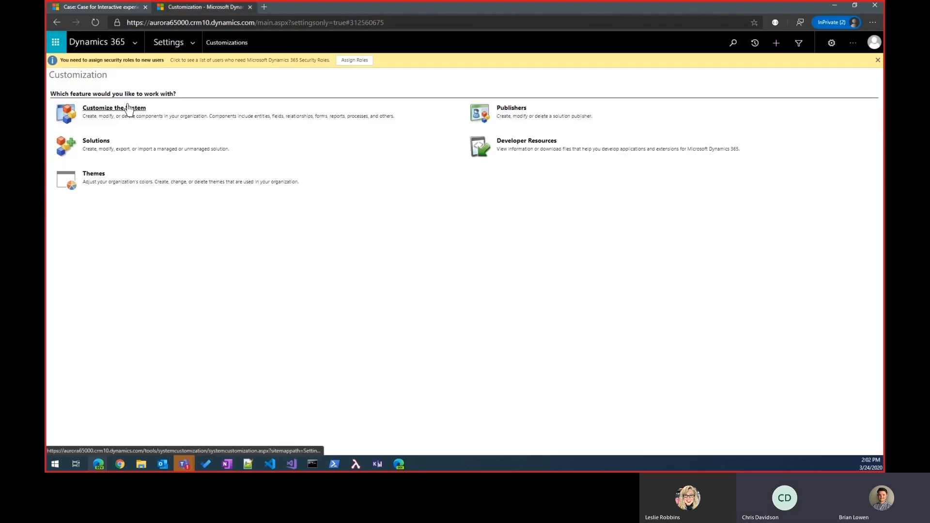
{"action": "mouse_move", "coordinate": [98, 464]}
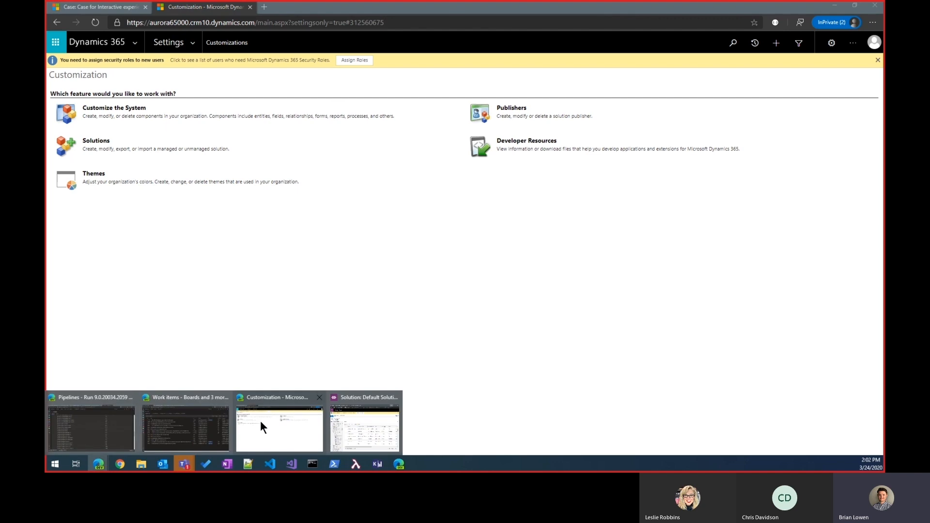
{"action": "left_click", "coordinate": [377, 425]}
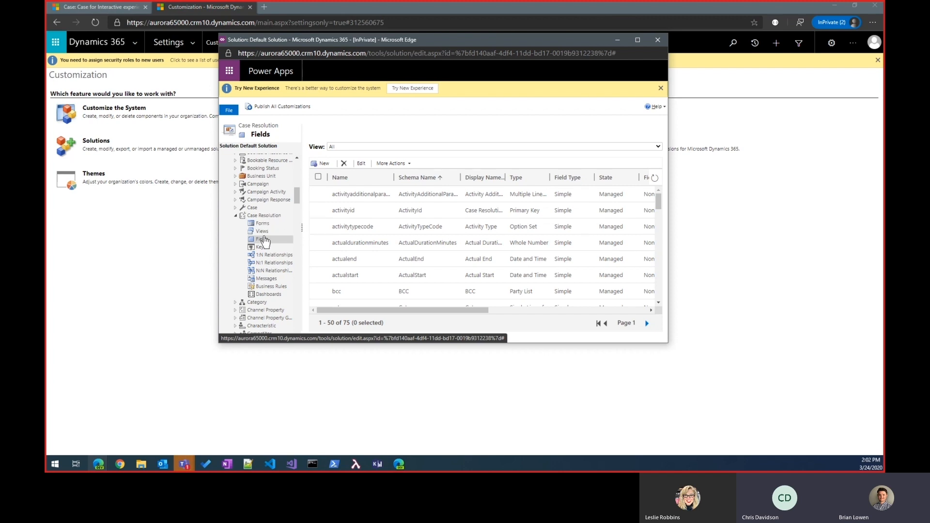
{"action": "left_click", "coordinate": [323, 164]}
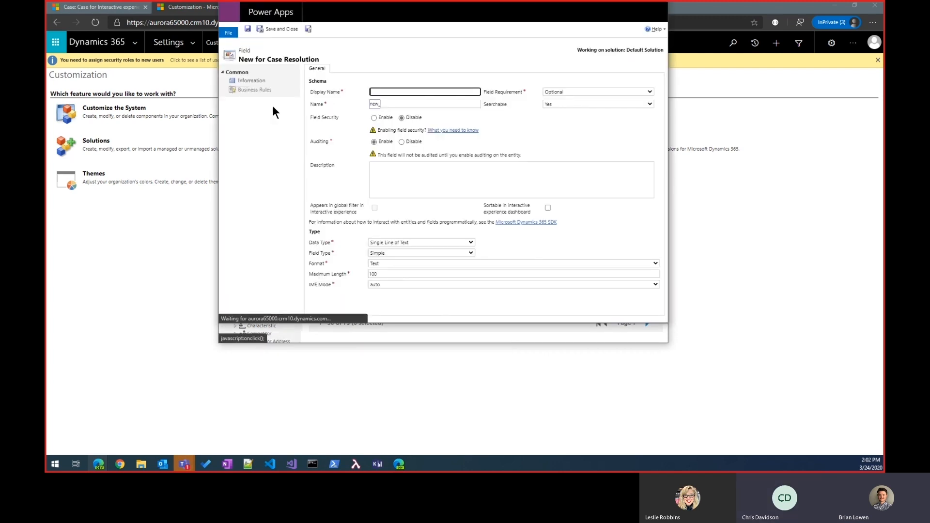
{"action": "left_click", "coordinate": [386, 90]}
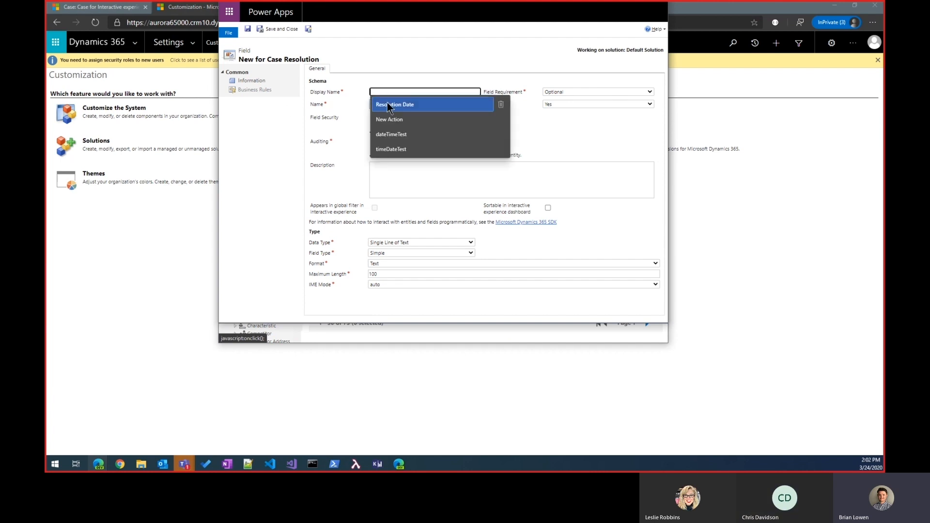
{"action": "left_click", "coordinate": [389, 103]}
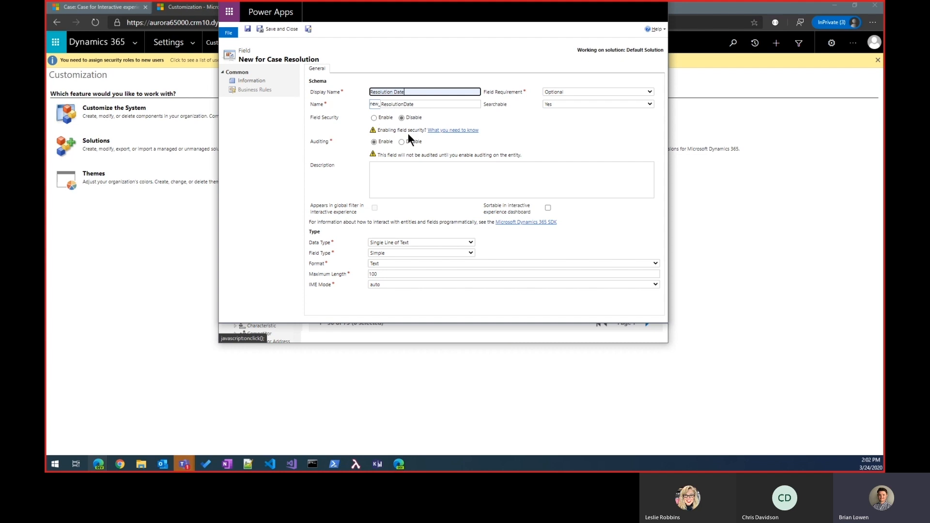
{"action": "left_click", "coordinate": [389, 241]}
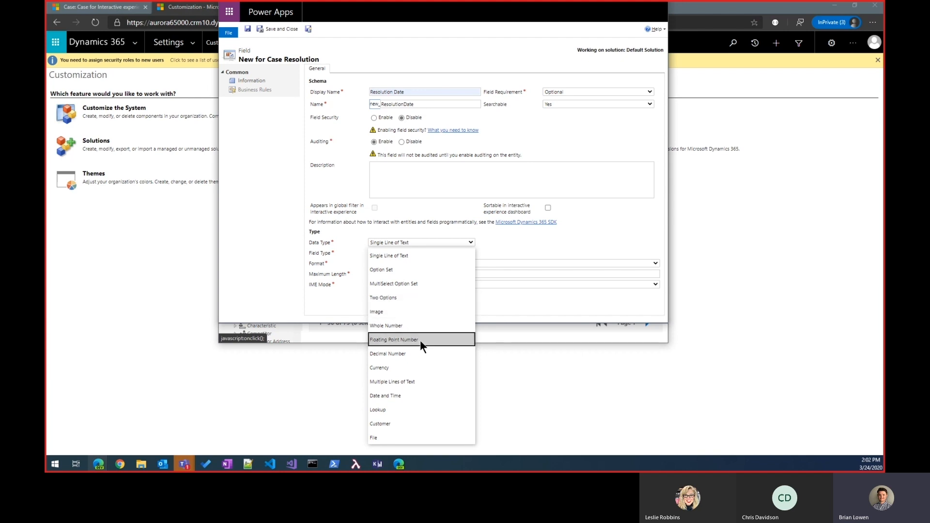
{"action": "left_click", "coordinate": [405, 395]}
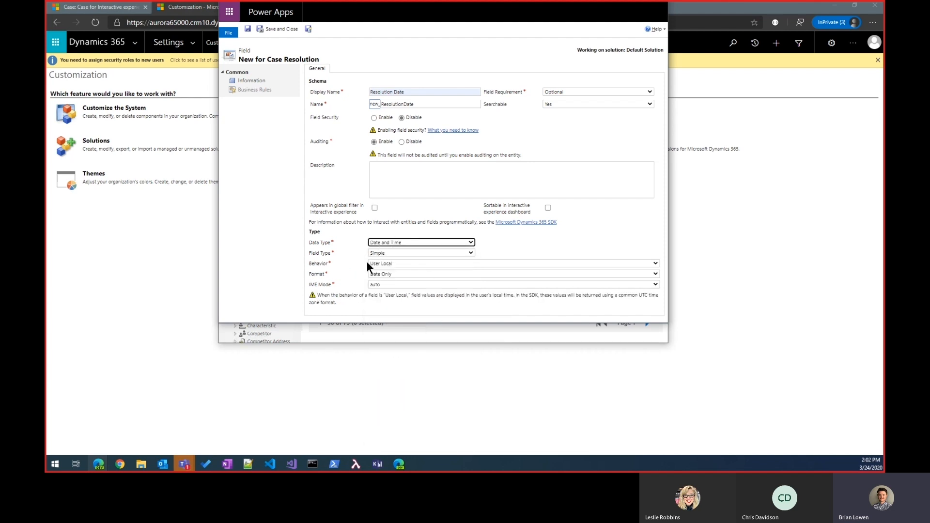
{"action": "left_click", "coordinate": [278, 30]}
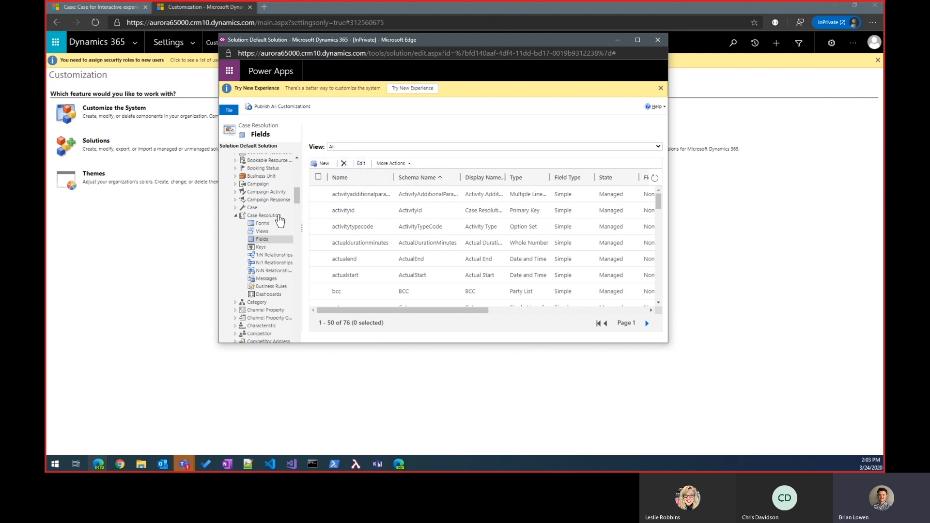
- Open the Case Resolution entity's Information main form and remove the Billable Time field from it
{"action": "left_click", "coordinate": [261, 224]}
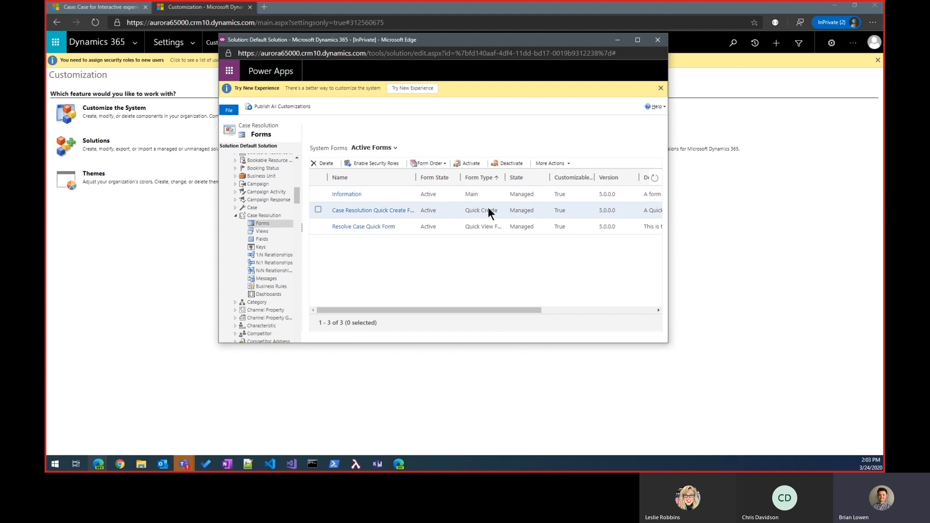
{"action": "left_click", "coordinate": [351, 193]}
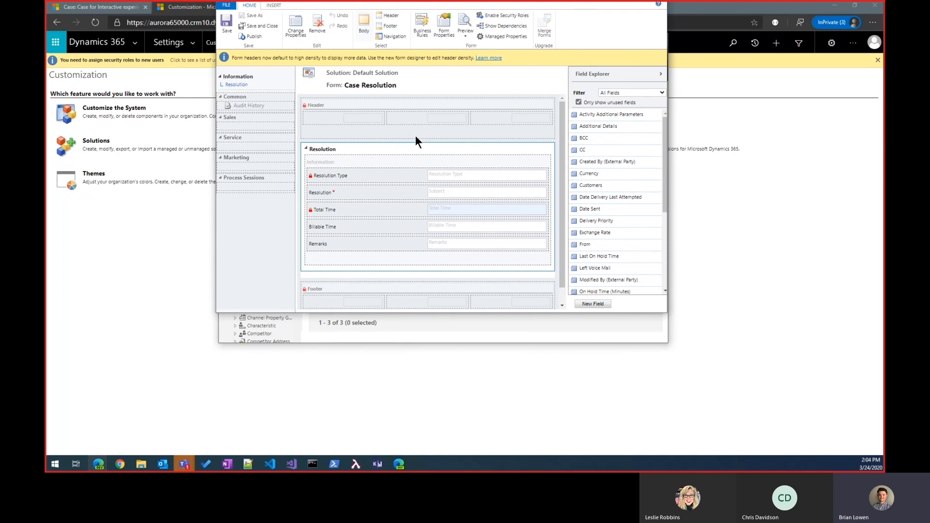
{"action": "left_click", "coordinate": [415, 226]}
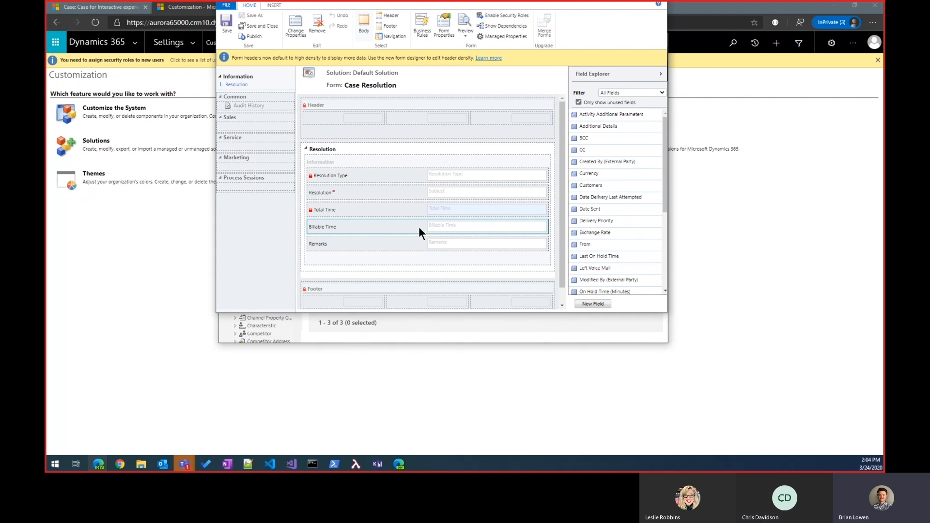
{"action": "left_click", "coordinate": [316, 24]}
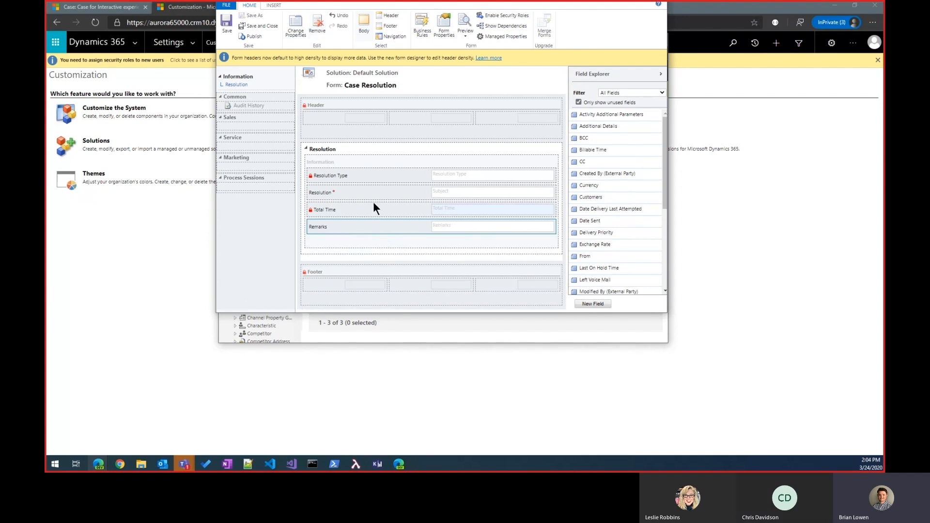
- Add the Resolution Date field below Remarks in the Resolution section and format it to span two columns
{"action": "left_click", "coordinate": [360, 244]}
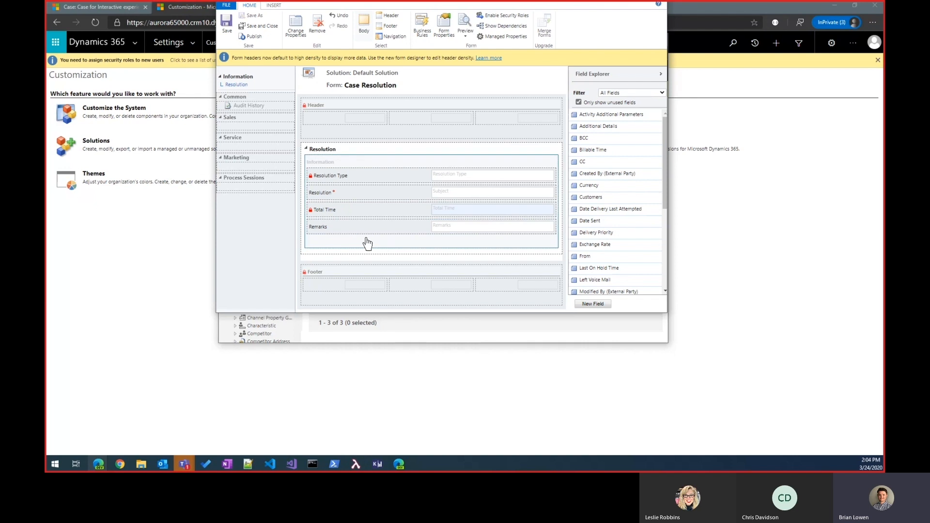
{"action": "scroll", "coordinate": [618, 210], "scroll_direction": "down", "scroll_amount": 5}
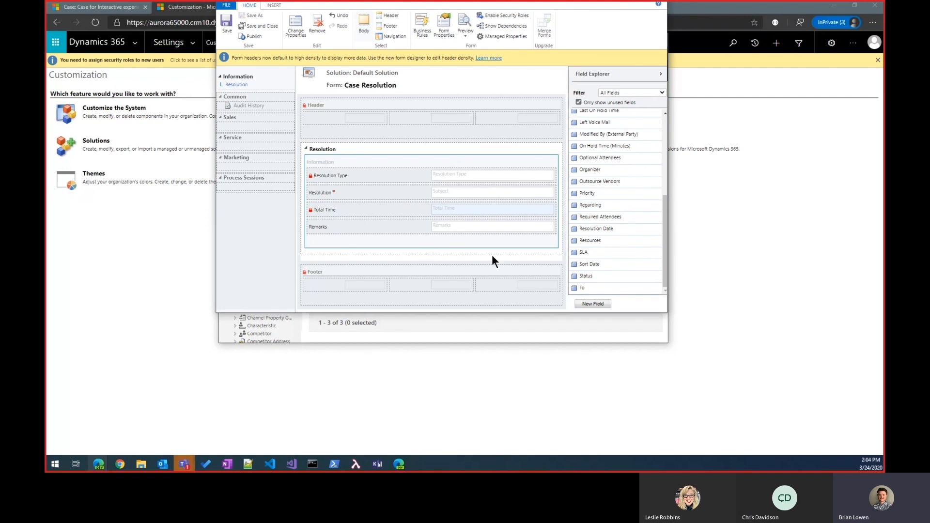
{"action": "left_click_drag", "start_coordinate": [611, 231], "coordinate": [403, 234]}
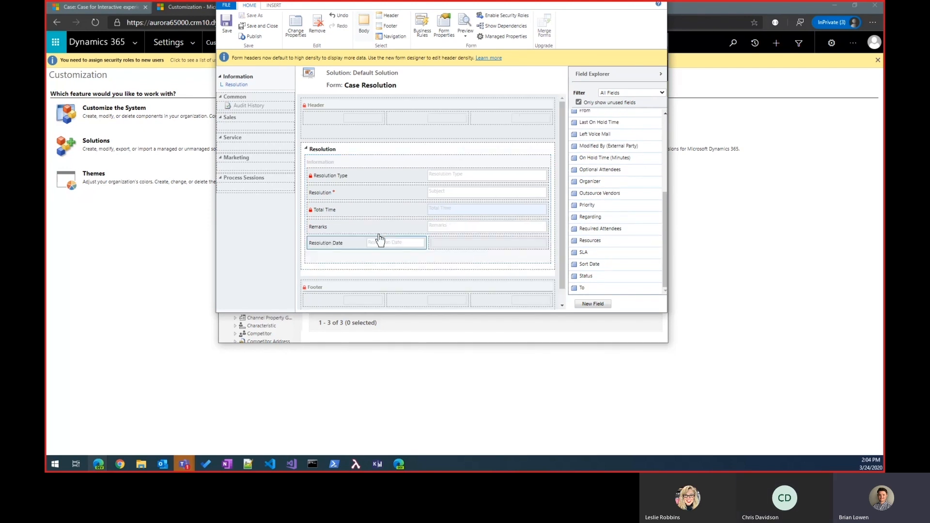
{"action": "double_click", "coordinate": [359, 241]}
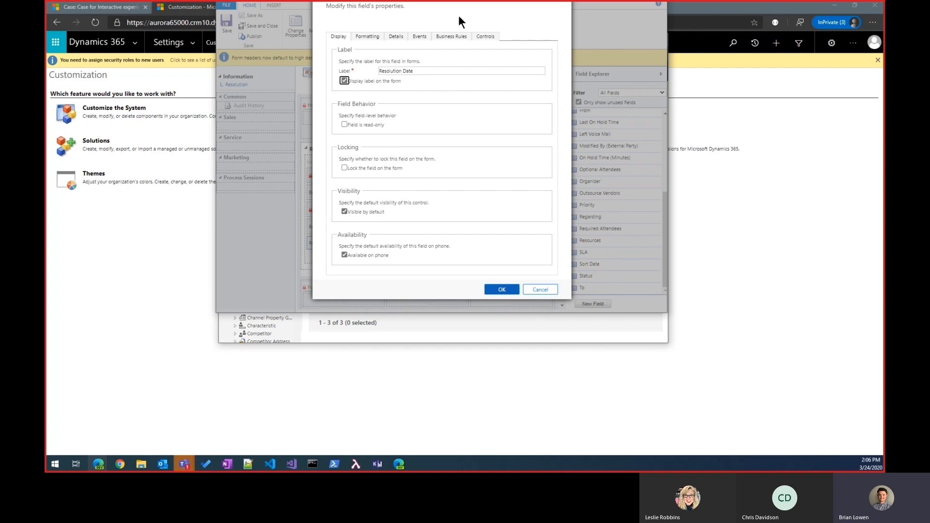
{"action": "left_click", "coordinate": [368, 37]}
{"action": "left_click", "coordinate": [345, 106]}
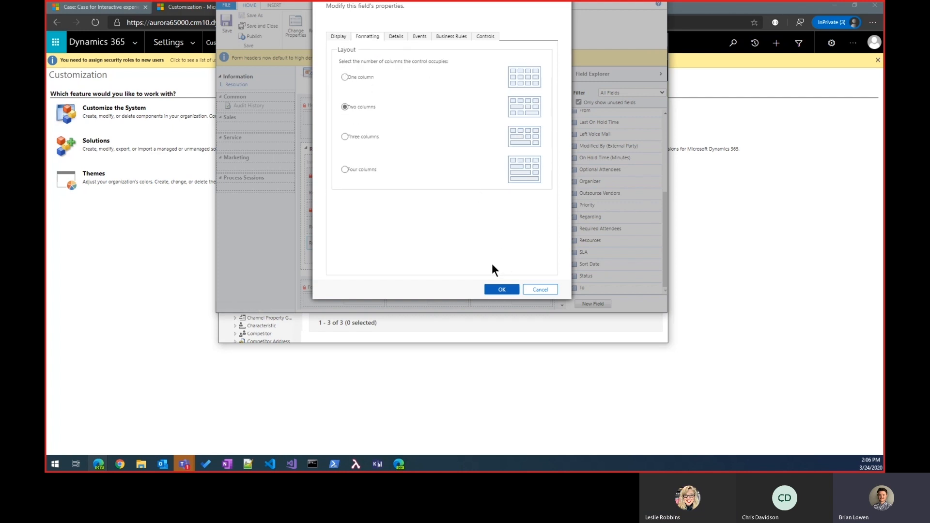
{"action": "left_click", "coordinate": [504, 290]}
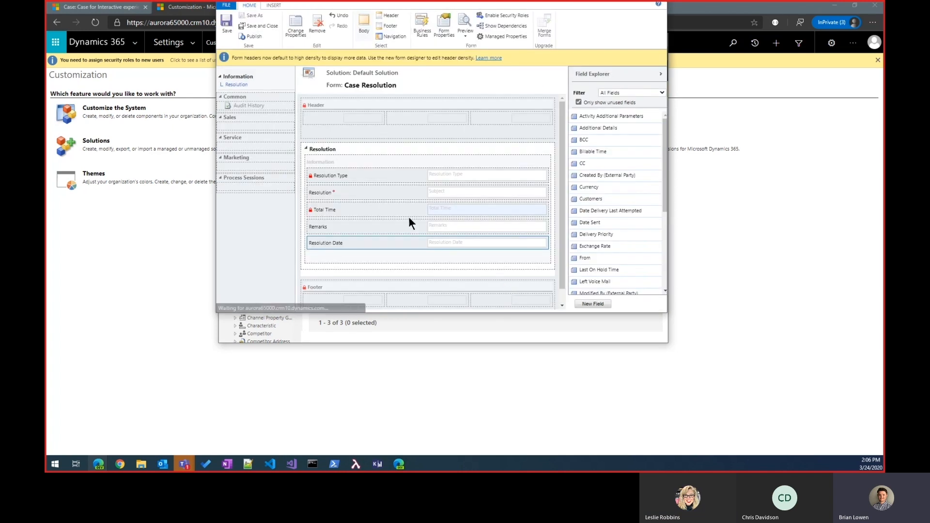
- Publish the Case Resolution form, and save and close it together with the Default Solution window
{"action": "left_click", "coordinate": [255, 36]}
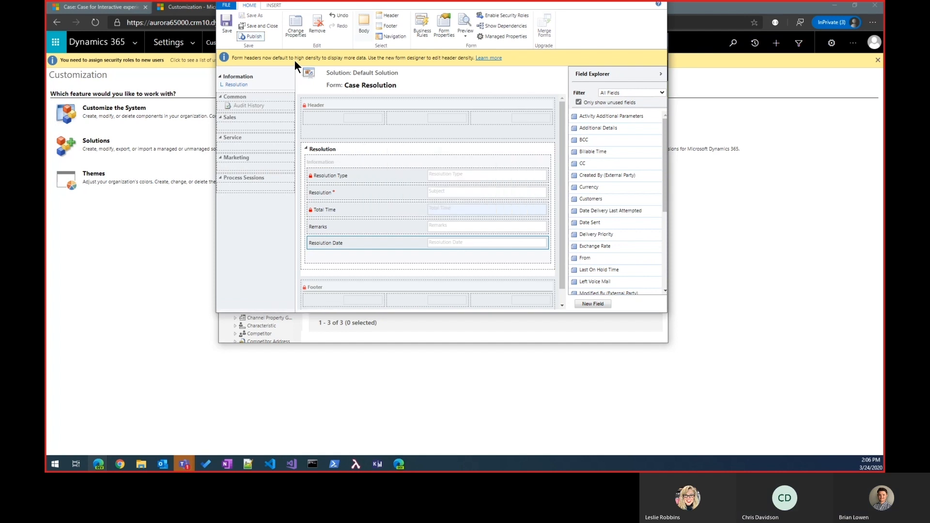
{"action": "left_click", "coordinate": [263, 25]}
{"action": "left_click", "coordinate": [617, 43]}
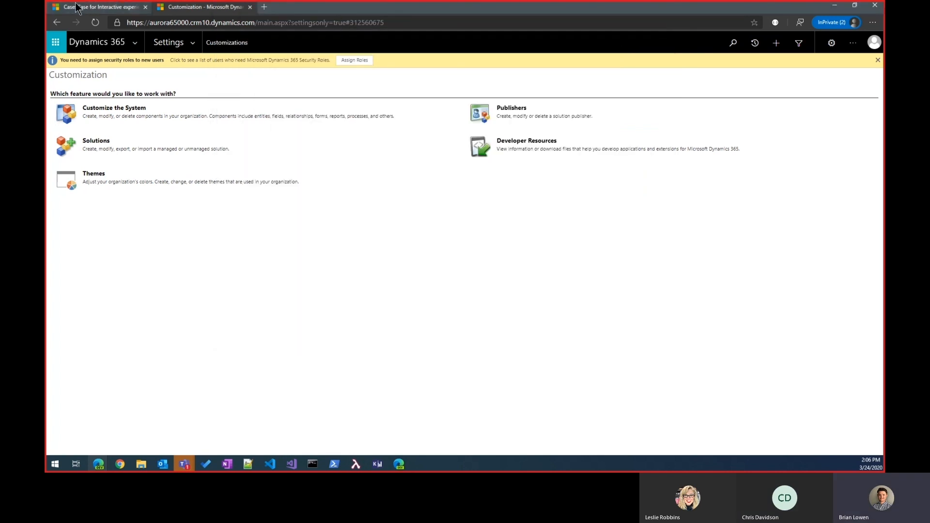
- Return to the Average order shipment time case, reload it, and start resolving the case
{"action": "left_click", "coordinate": [92, 7]}
{"action": "left_click", "coordinate": [96, 22]}
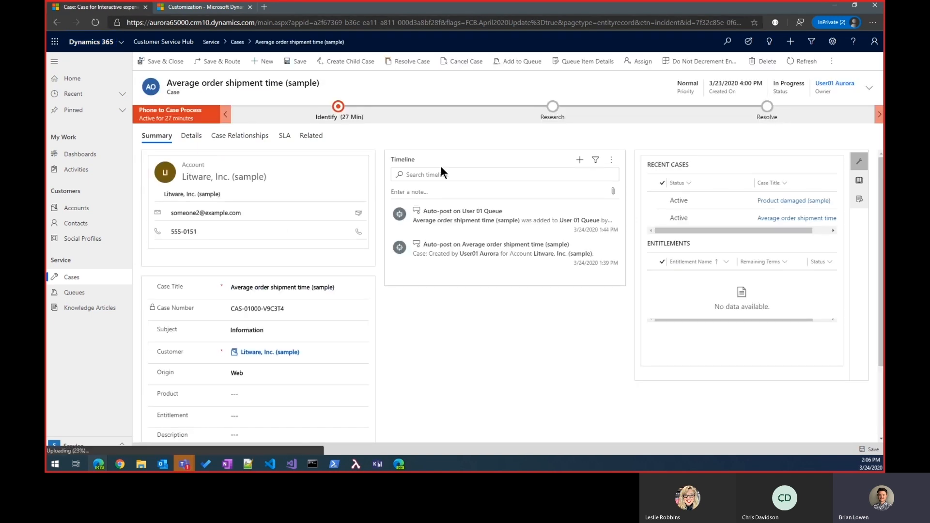
{"action": "left_click", "coordinate": [410, 62]}
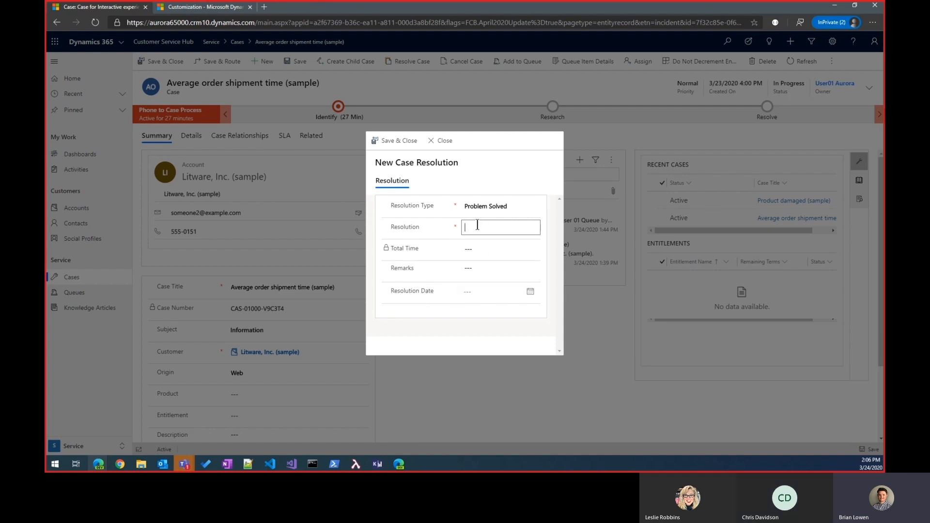
- Enter Resolved as the resolution and set the Resolution Date to 3/22/2020
{"action": "type", "text": "Resolved"}
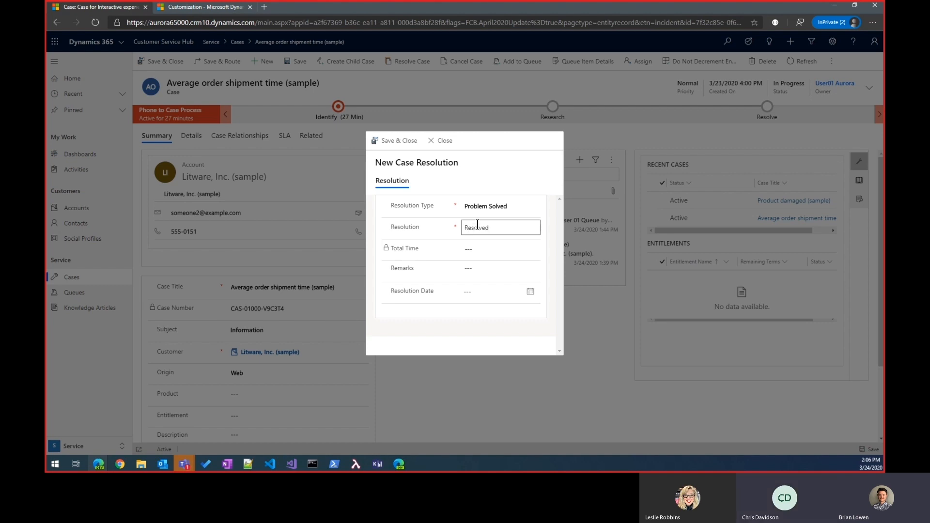
{"action": "left_click", "coordinate": [530, 292]}
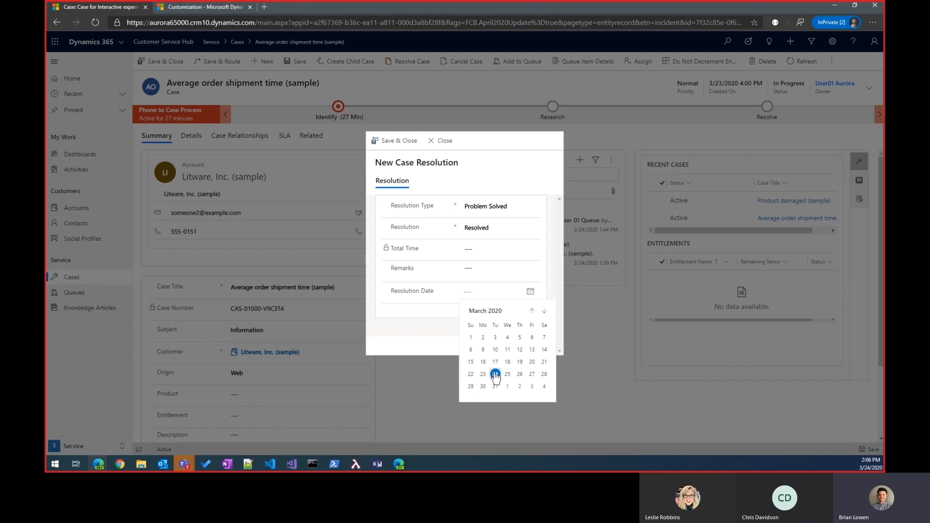
{"action": "left_click", "coordinate": [470, 375]}
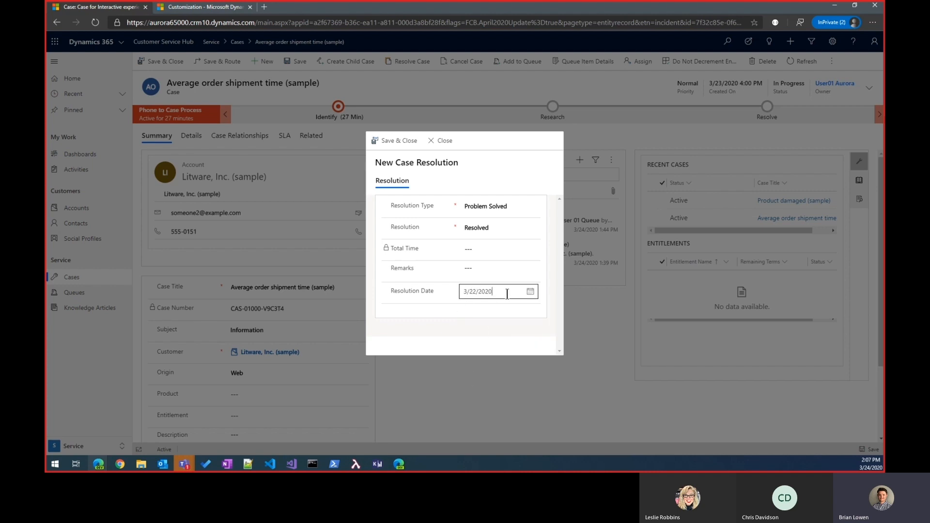
- Fill in the case resolution's Remarks with "These are my additional details"
{"action": "left_click", "coordinate": [482, 271]}
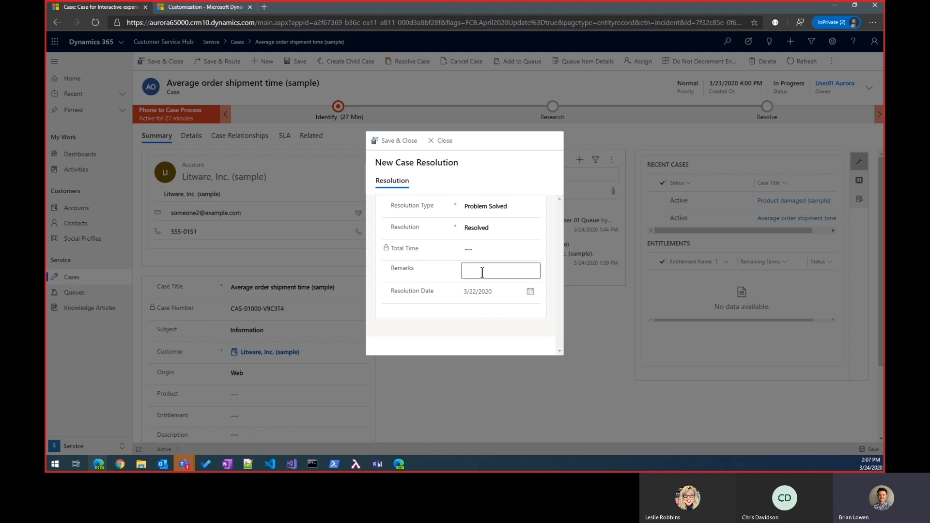
{"action": "type", "text": "These are my additio"}
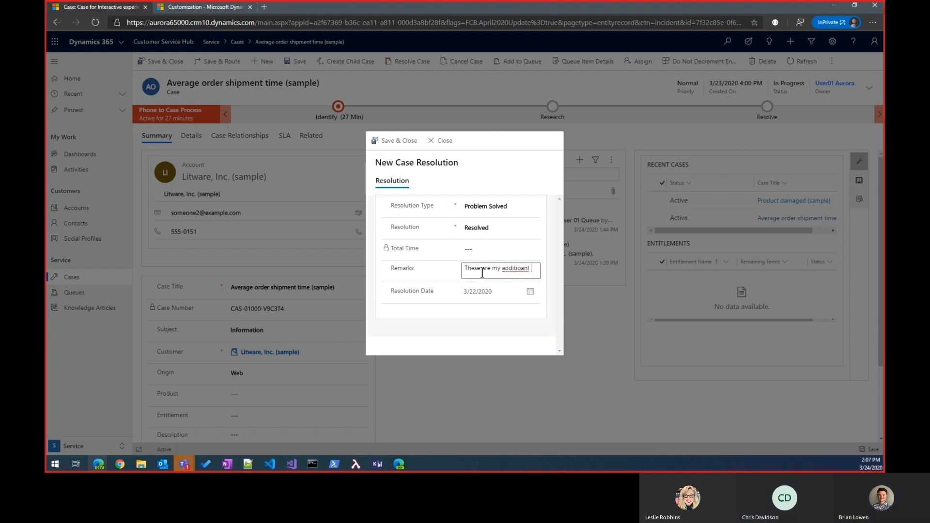
{"action": "type", "text": "nal details"}
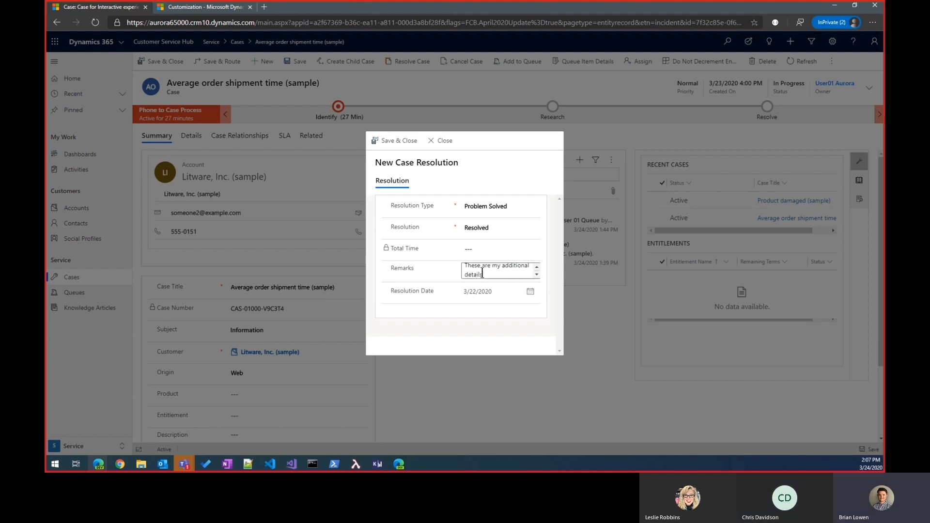
- Set the Resolution Type to Information Provided and save and close the case resolution
{"action": "left_click", "coordinate": [499, 207]}
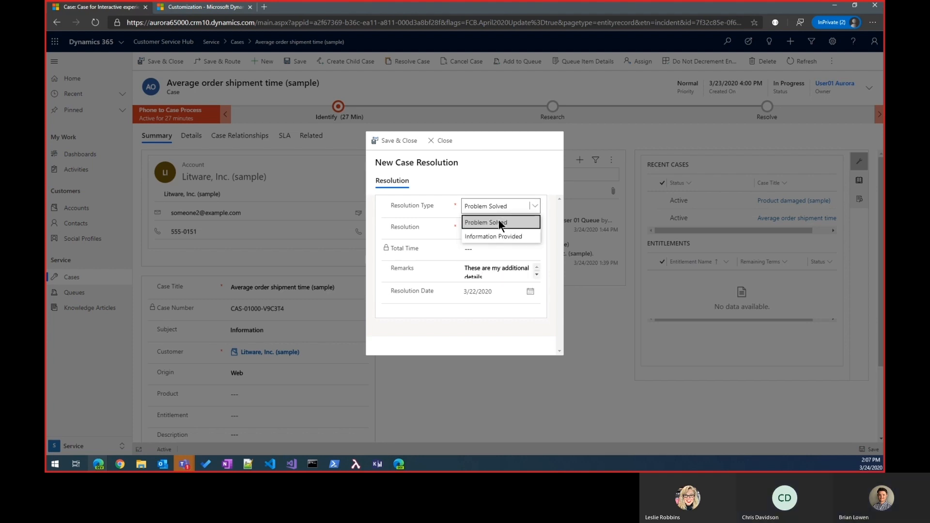
{"action": "left_click", "coordinate": [496, 236]}
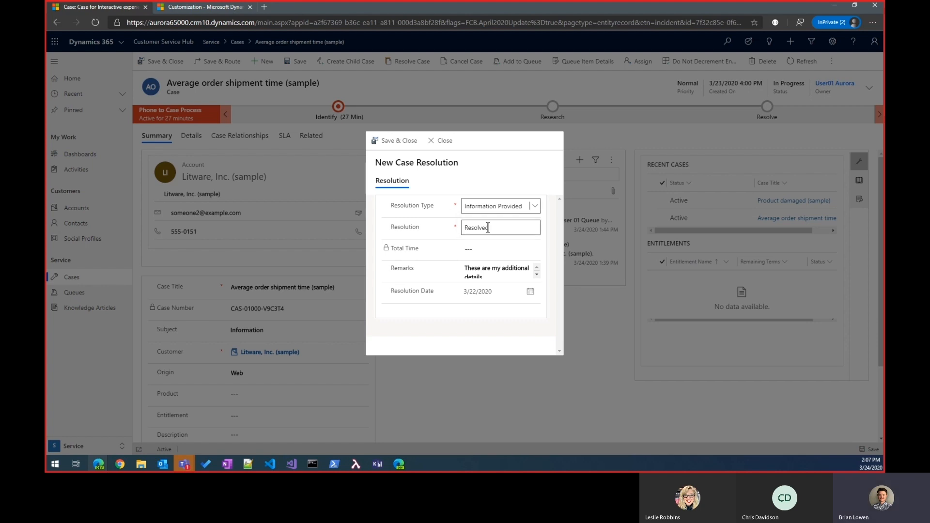
{"action": "left_click", "coordinate": [395, 141]}
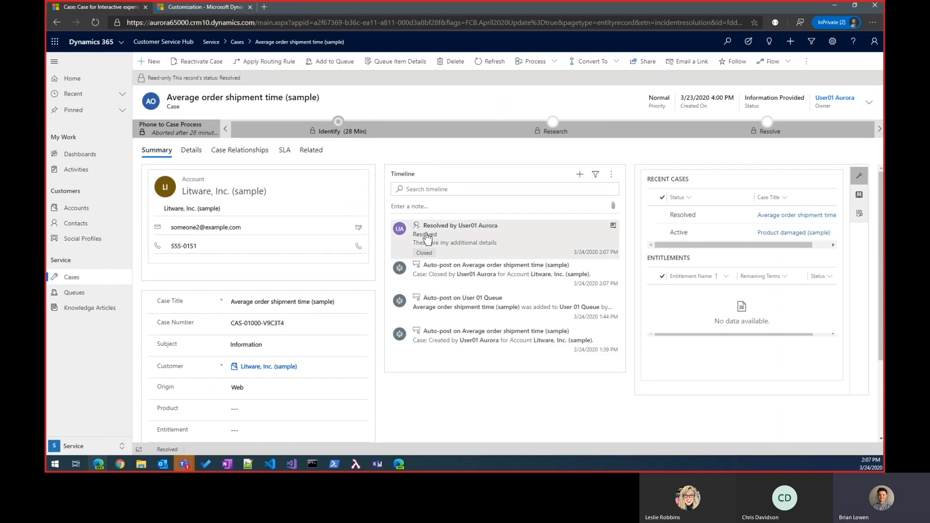
- Open the case resolution record from the case timeline to review its fields, and return to the case list
{"action": "left_click", "coordinate": [613, 226]}
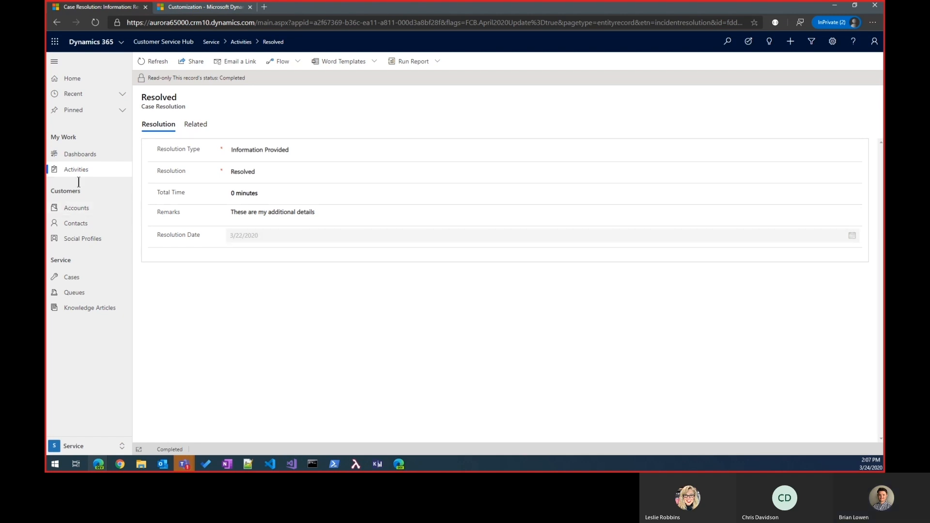
{"action": "left_click", "coordinate": [63, 176]}
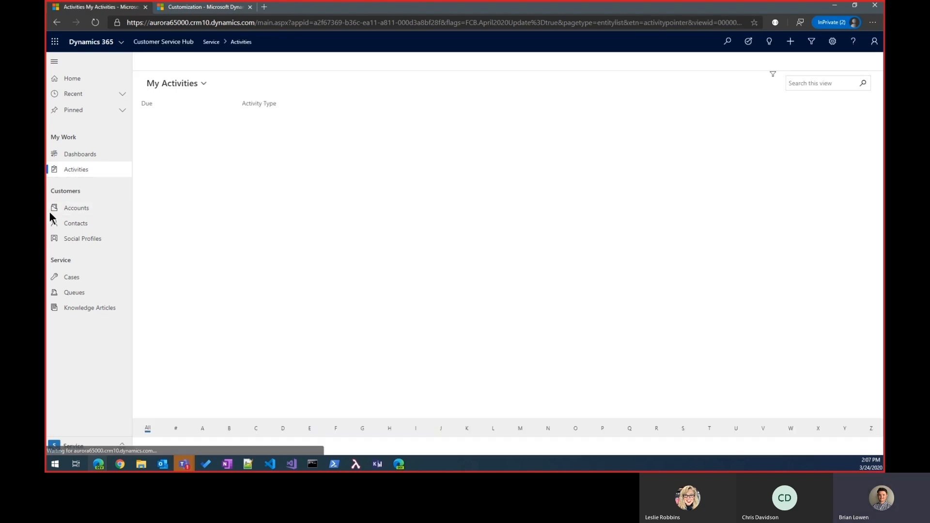
{"action": "left_click", "coordinate": [73, 276]}
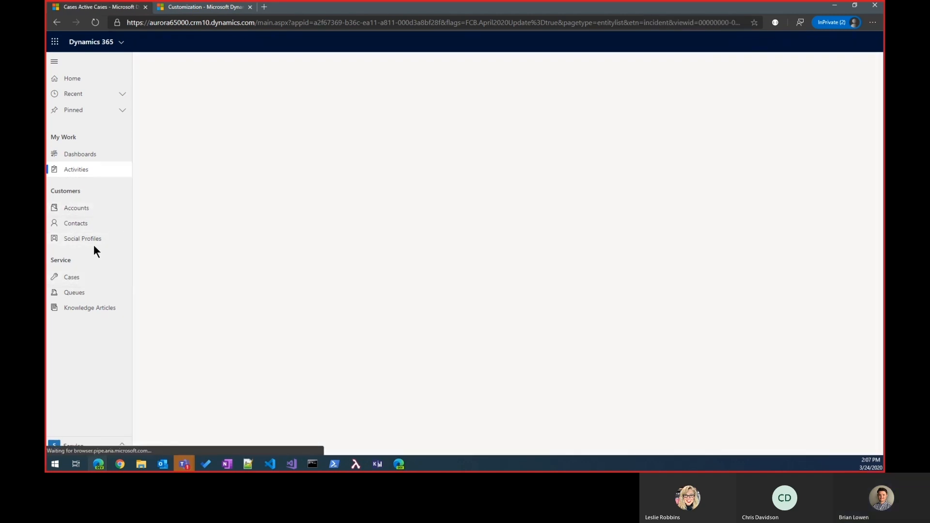